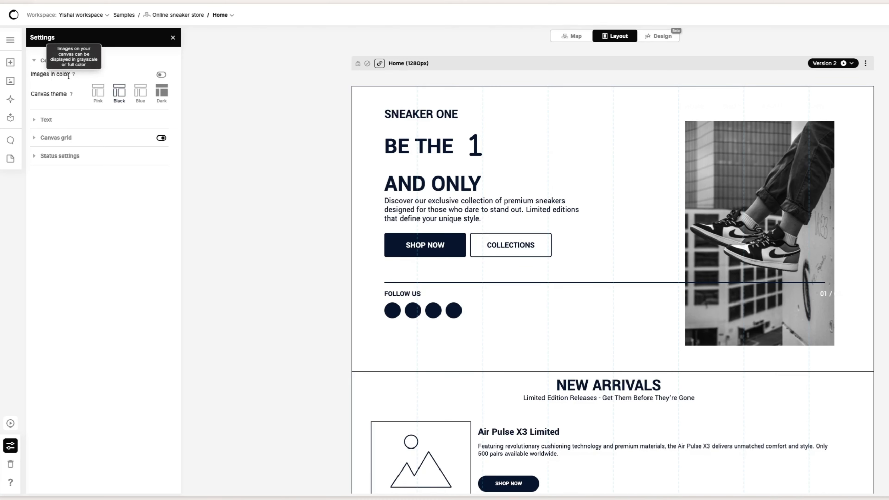
Switch the canvas images to full color and back to grayscale, and look over the page sections
left_click(161, 75)
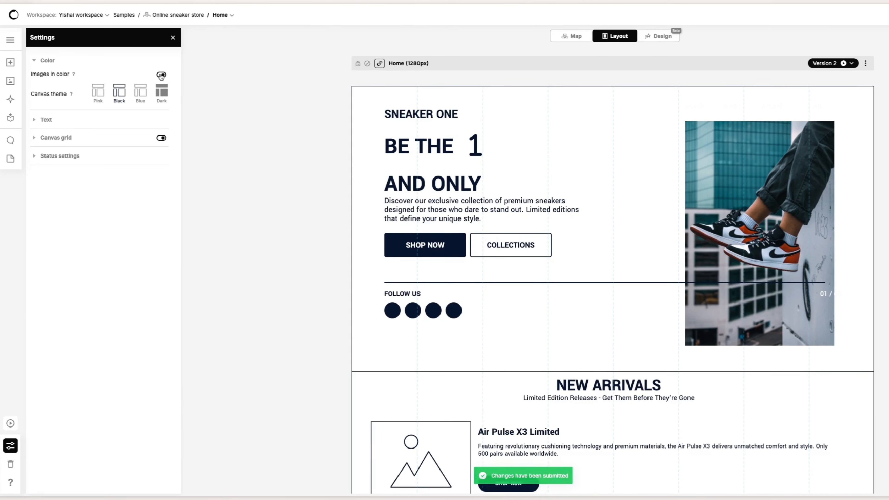
left_click(162, 75)
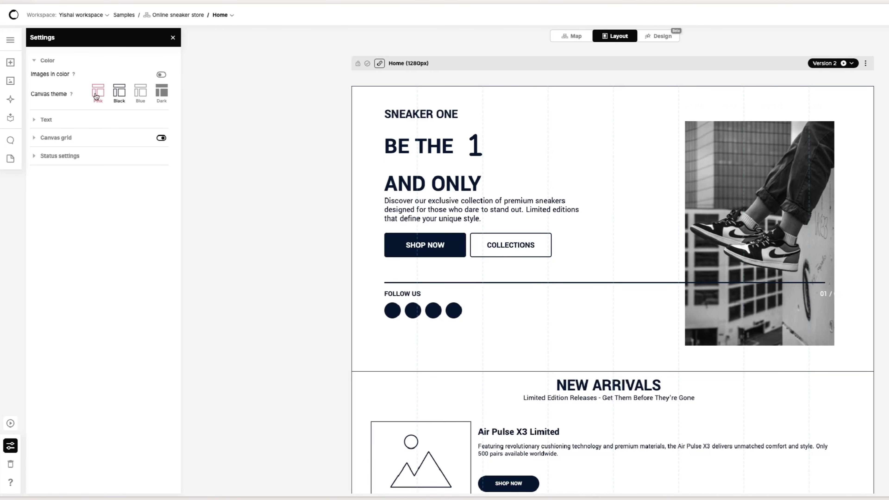
scroll(432, 275, "down", 5)
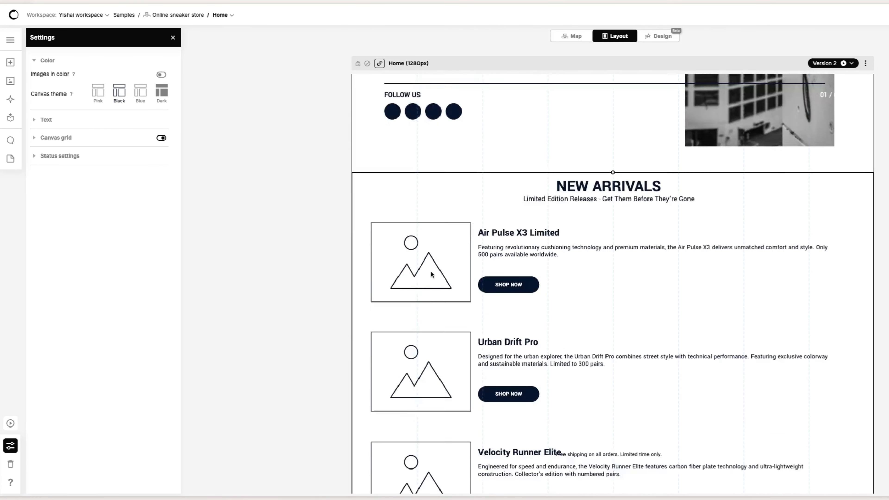
scroll(448, 316, "down", 2)
scroll(630, 266, "up", 7)
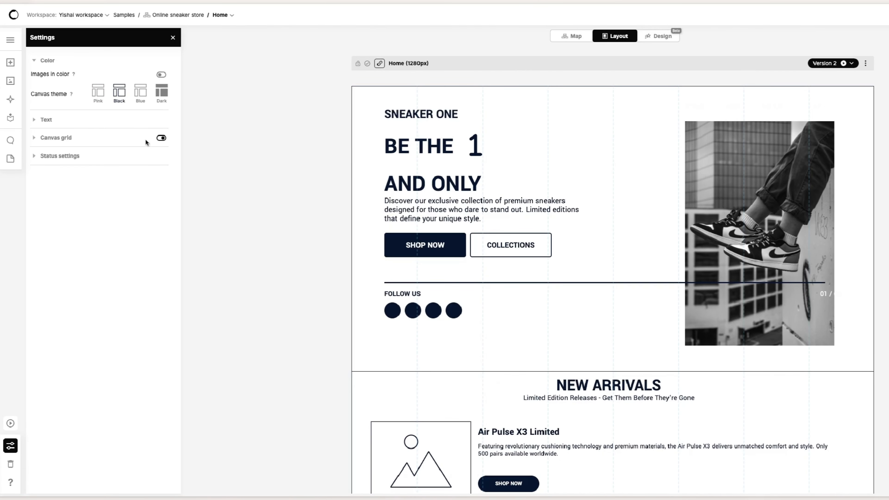
Try the Pink, Blue and Dark canvas themes on the page and return to the Black theme
left_click(104, 95)
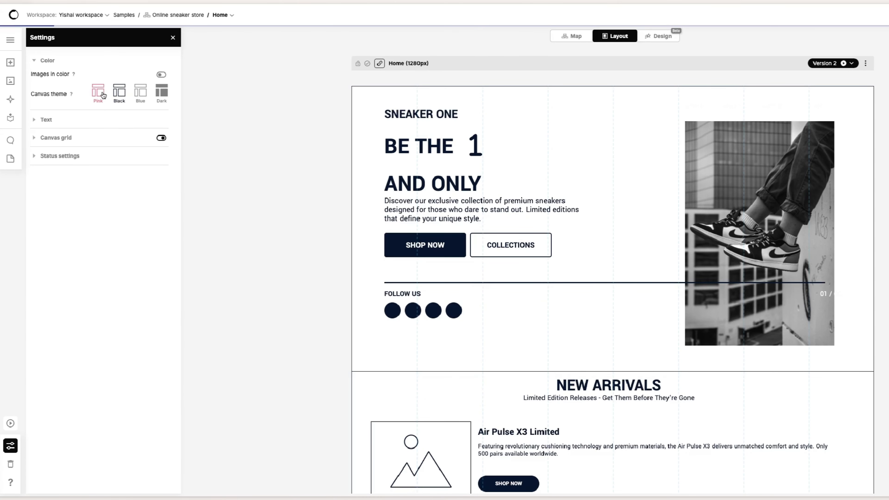
left_click(119, 93)
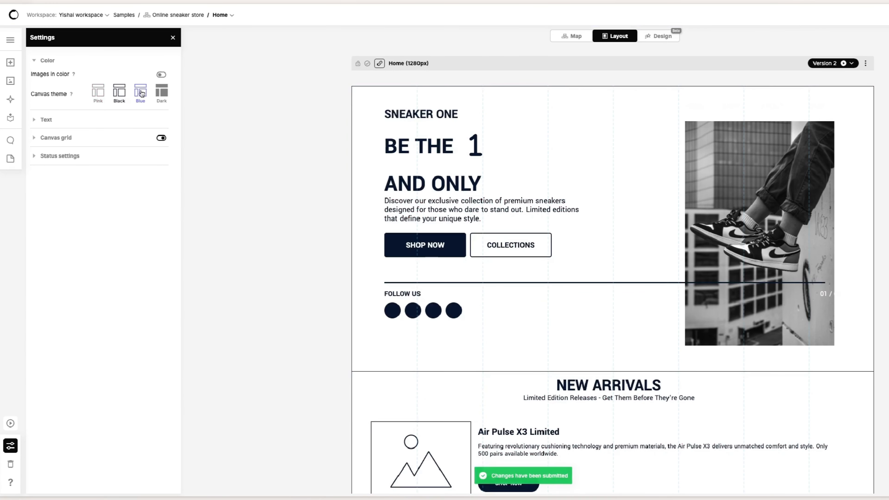
left_click(140, 93)
left_click(165, 92)
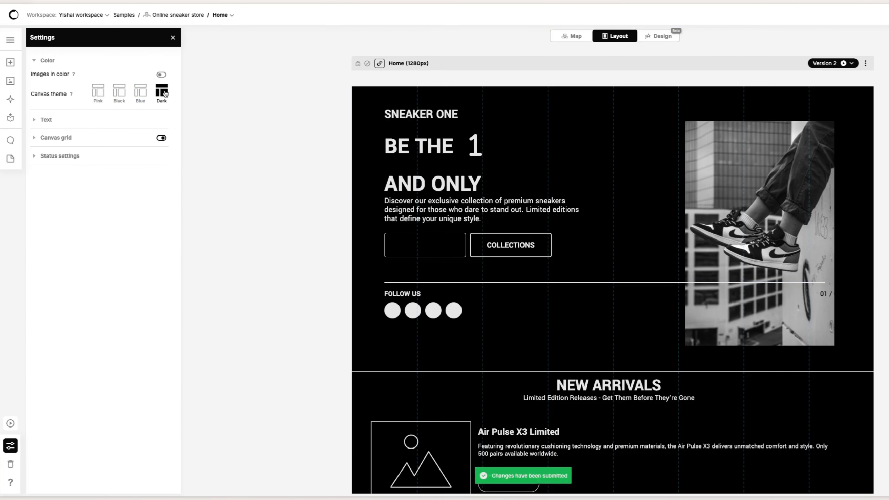
left_click(99, 93)
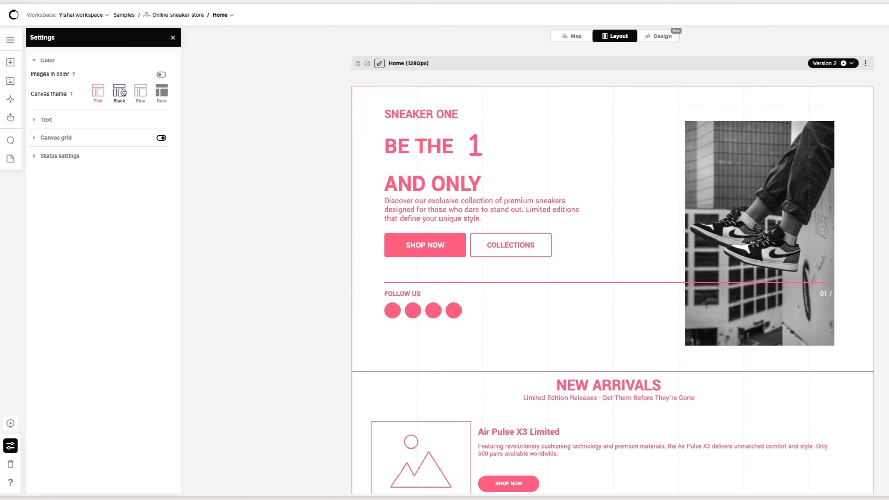
left_click(141, 94)
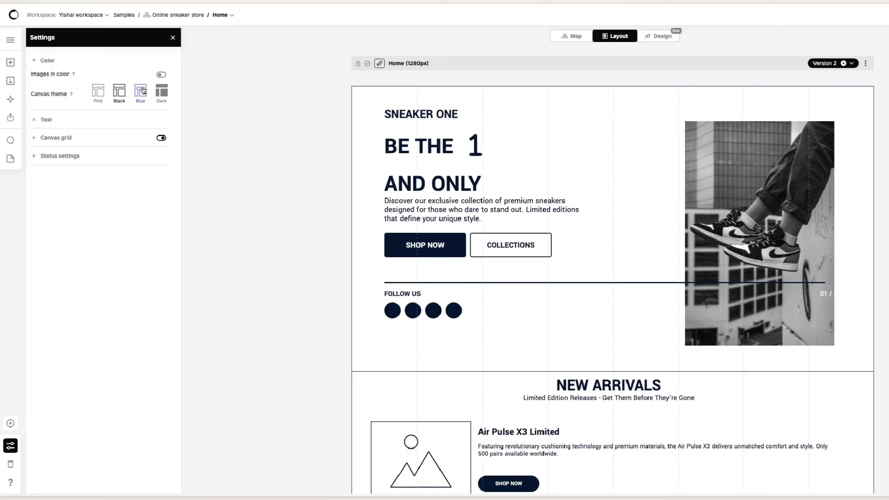
Expand the text settings to view the heading font sizes, and move the BE THE text slightly lower
left_click(46, 121)
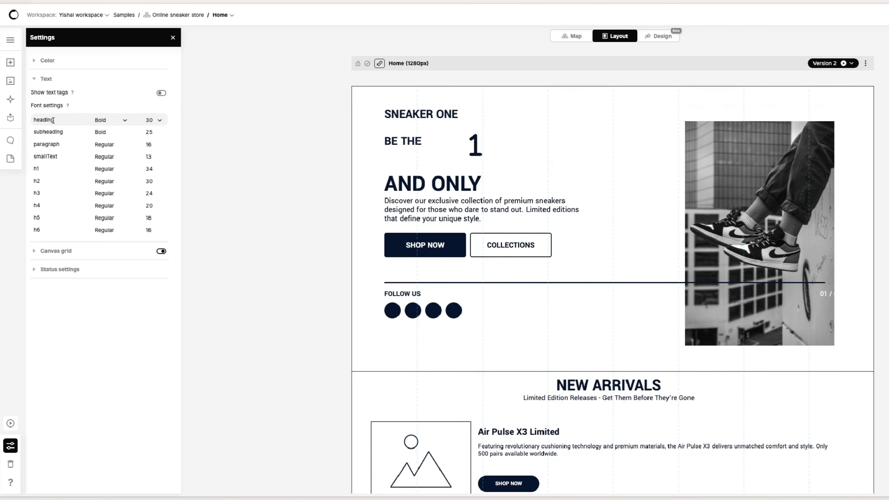
left_click(152, 121)
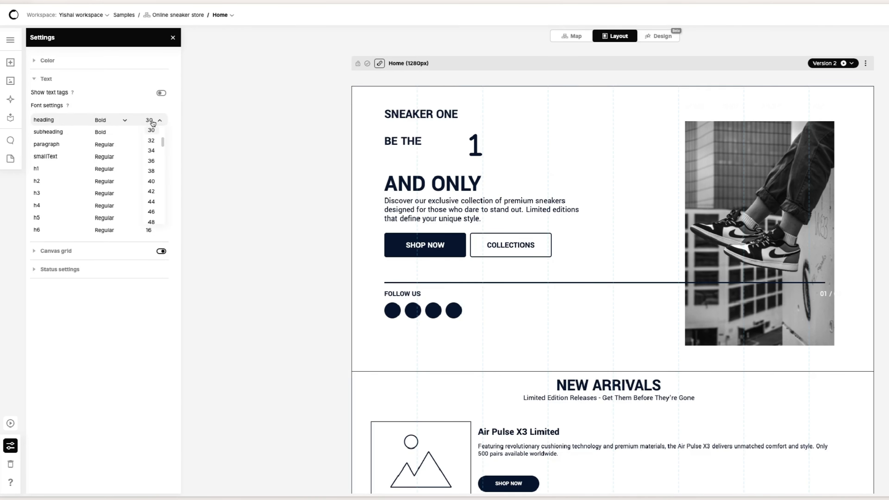
left_click(170, 142)
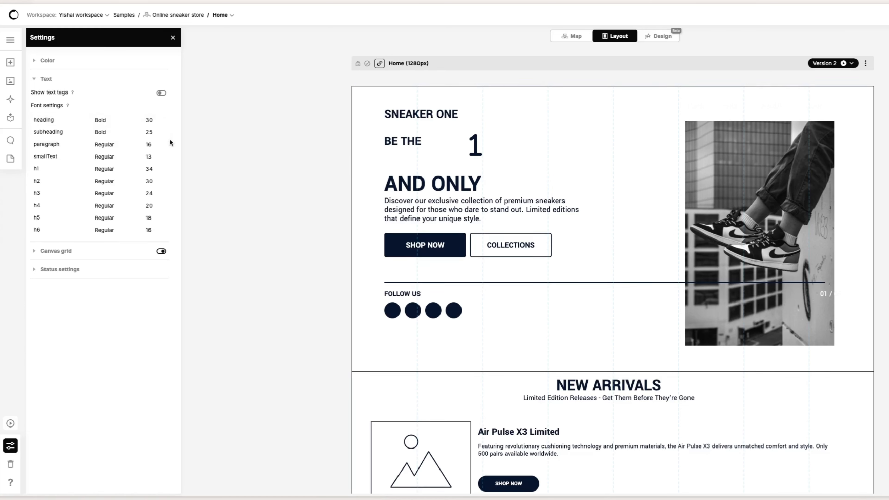
left_click(403, 141)
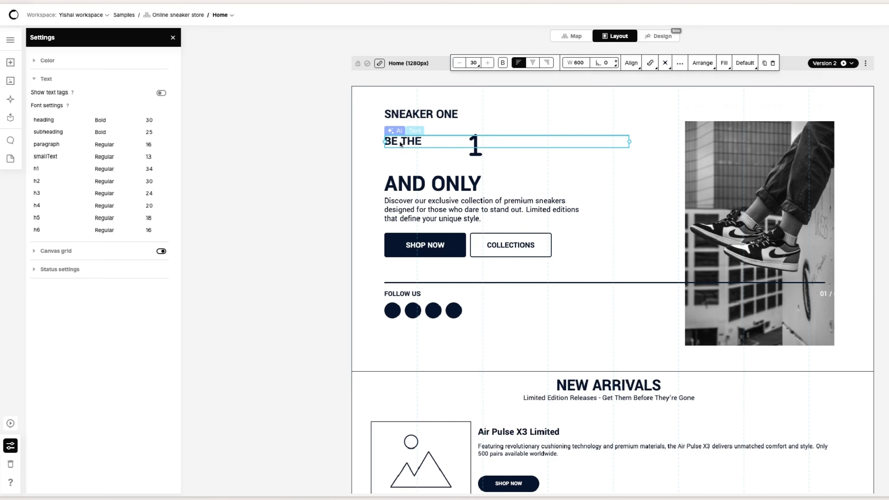
left_click_drag(400, 142, 402, 151)
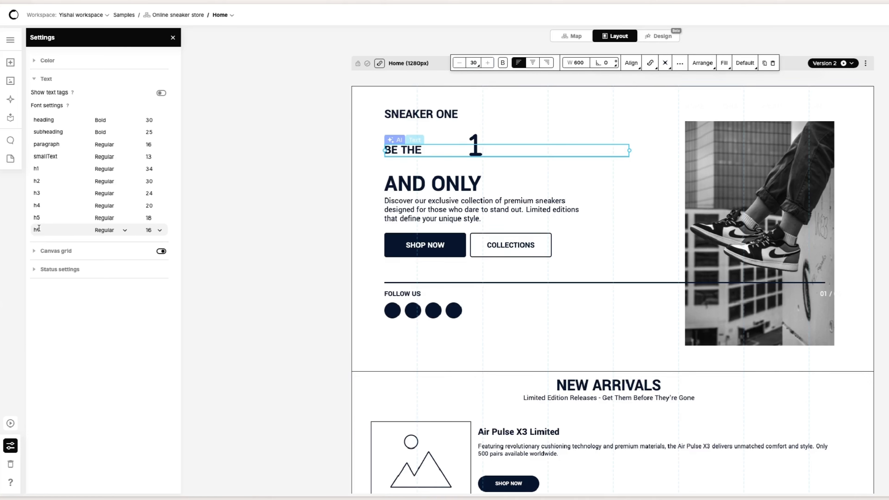
Increase the font size of the BE THE text step by step to 102
left_click(475, 64)
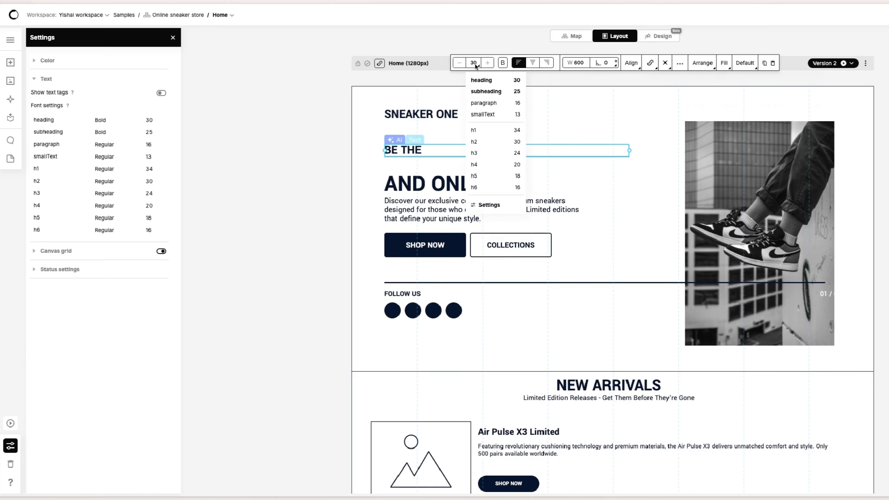
left_click(475, 64)
left_click(487, 64)
left_click(487, 65)
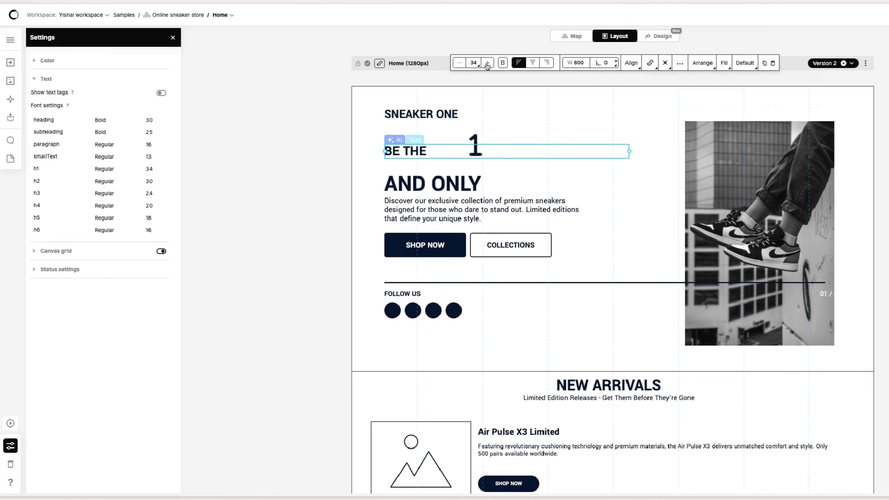
left_click(488, 65)
left_click(487, 65)
left_click(487, 65)
left_click(487, 65)
left_click(487, 65)
left_click(487, 65)
left_click(487, 65)
left_click(487, 65)
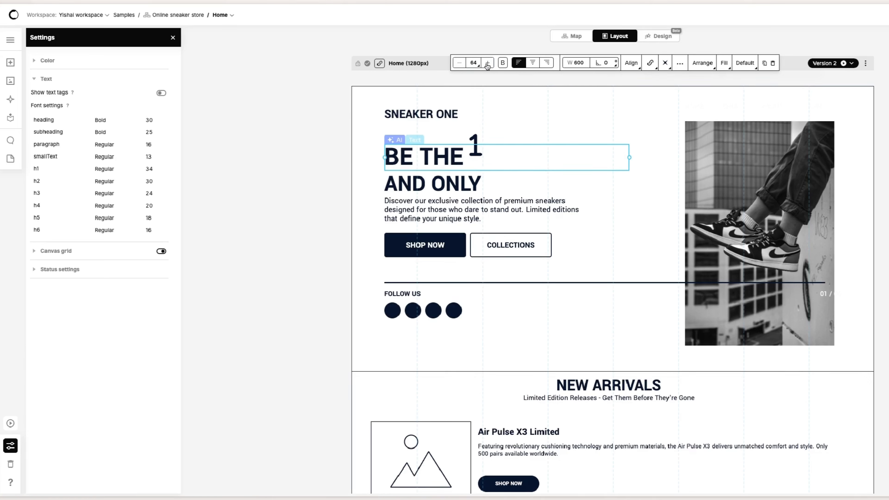
left_click(488, 65)
left_click(487, 65)
left_click(487, 66)
left_click(487, 65)
left_click(488, 65)
left_click(487, 66)
left_click(487, 65)
left_click(487, 65)
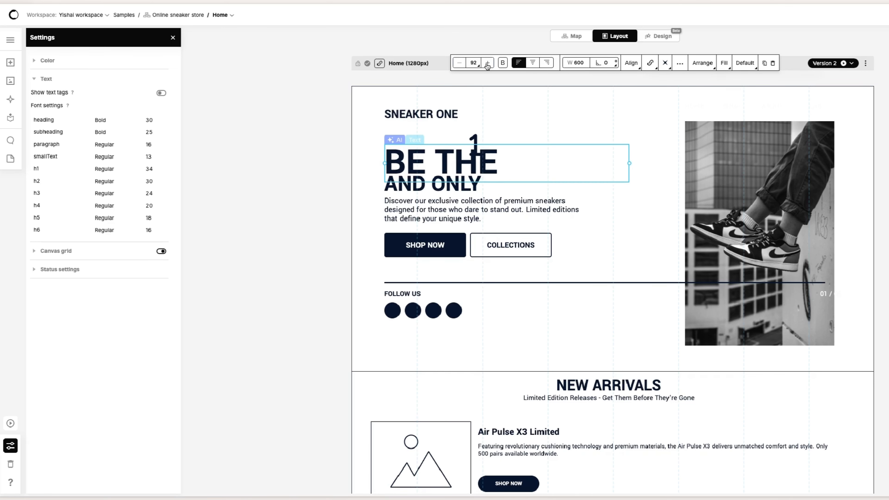
left_click(488, 65)
left_click(487, 65)
left_click(488, 65)
left_click(487, 65)
left_click(487, 65)
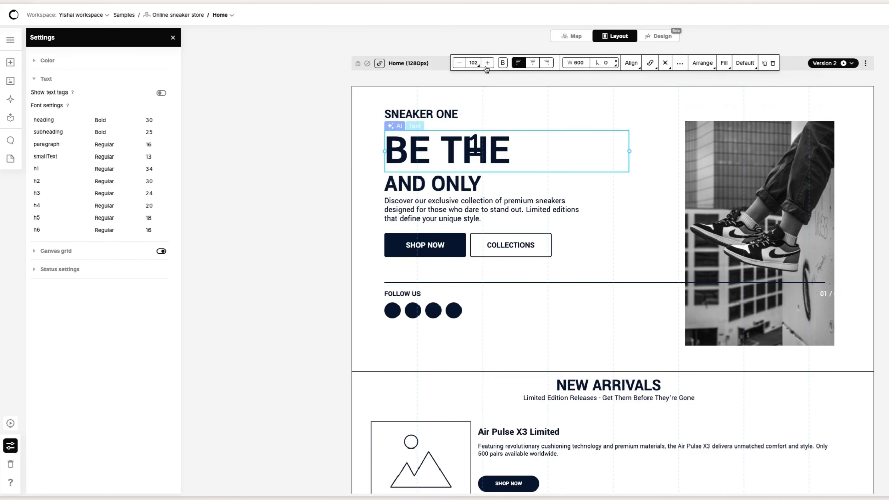
Set the project's heading font size to 80 in the text settings and apply the change
left_click(476, 66)
left_click(476, 66)
left_click(476, 66)
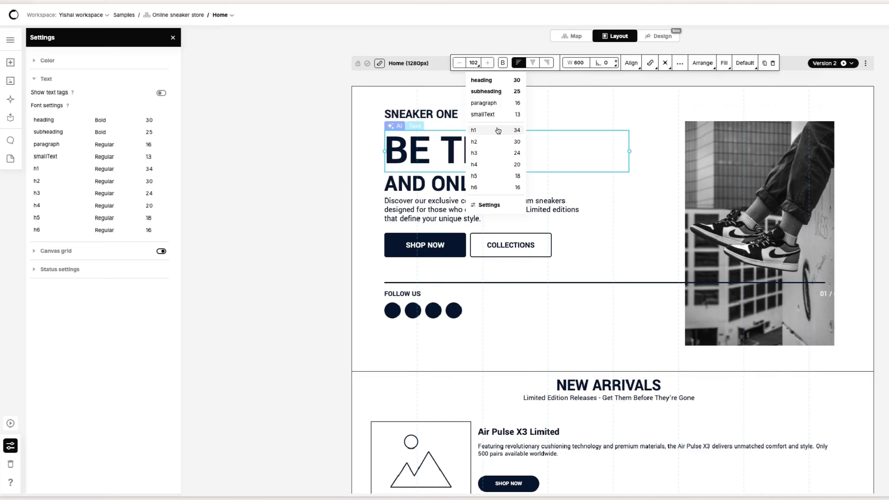
left_click(147, 125)
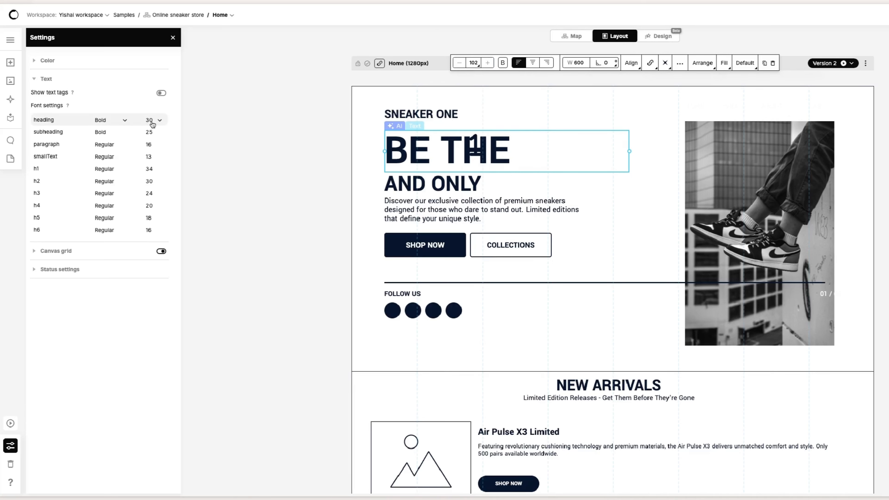
left_click(158, 121)
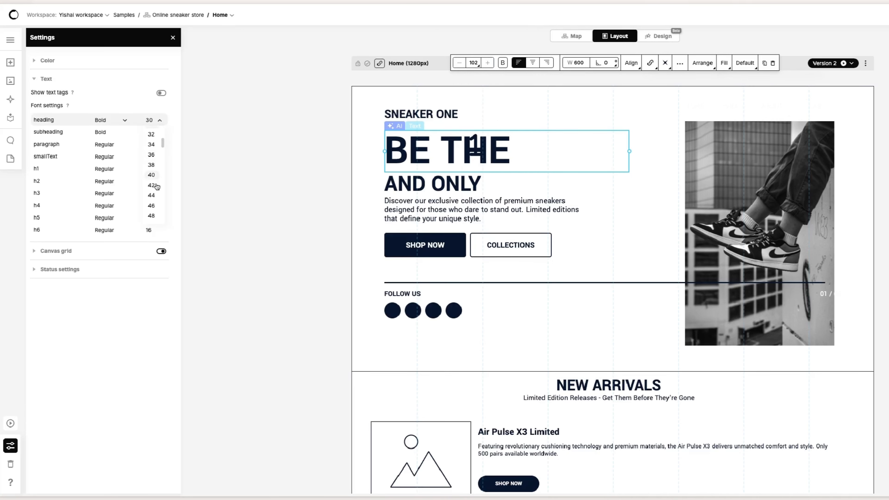
scroll(156, 187, "down", 5)
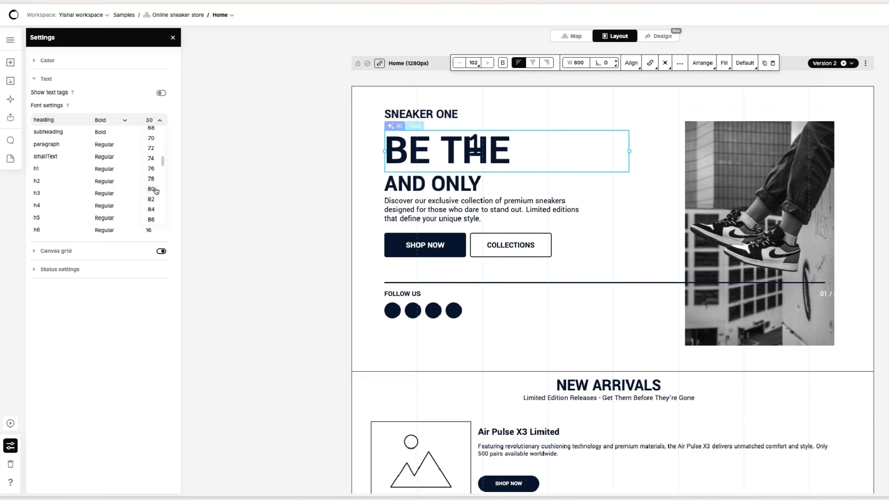
left_click(152, 189)
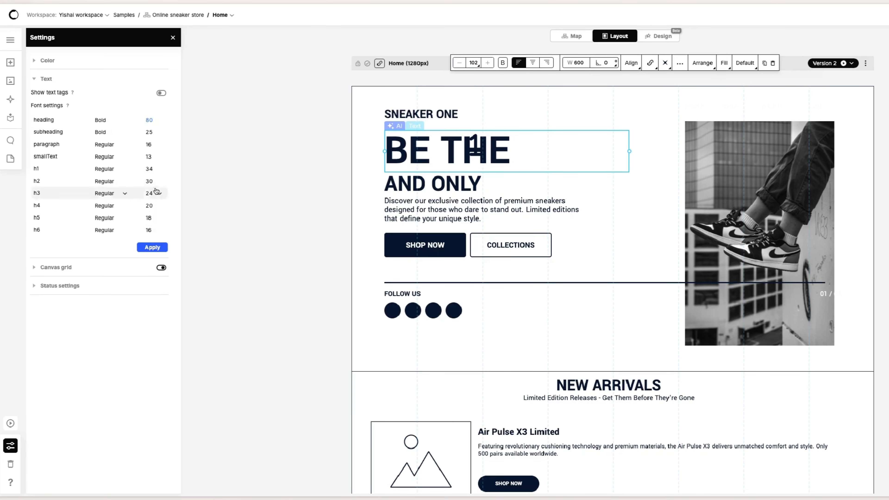
left_click(159, 249)
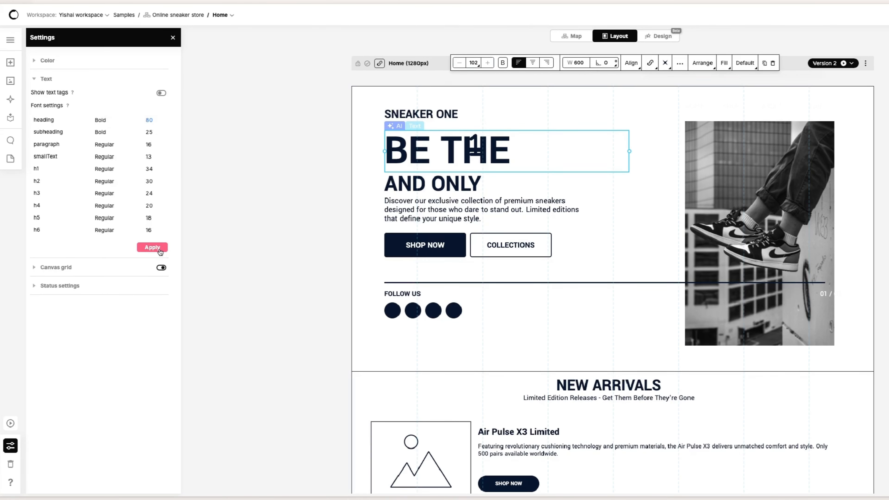
Apply the heading text style at size 80 to the BE THE text
left_click(457, 143)
left_click(475, 63)
left_click(504, 80)
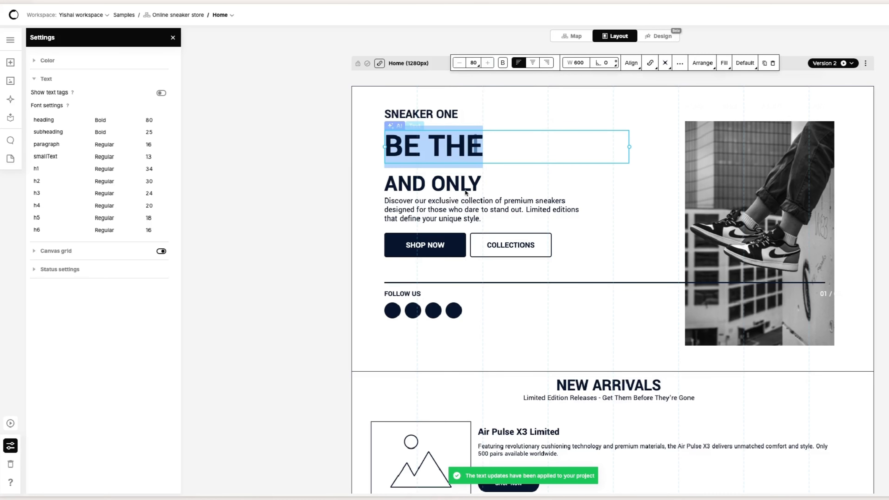
left_click(451, 192)
Try the heading text style on the NEW ARRIVALS title and undo it
left_click(562, 381)
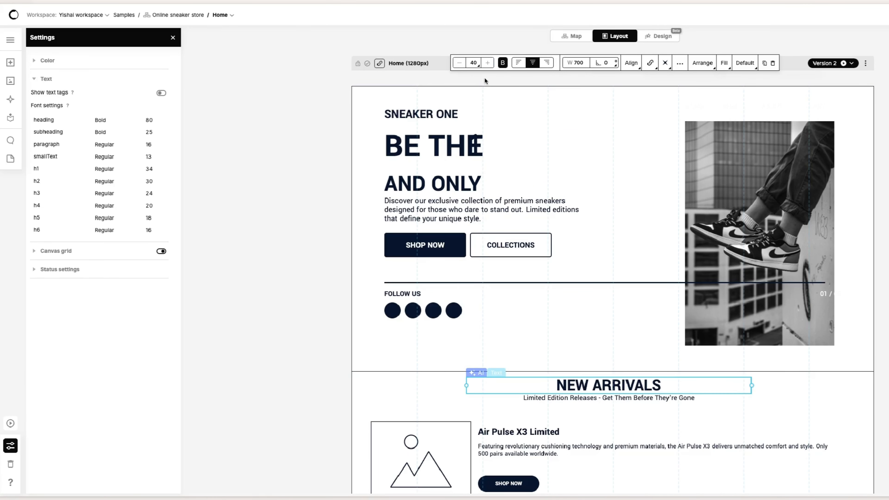
left_click(475, 63)
left_click(494, 82)
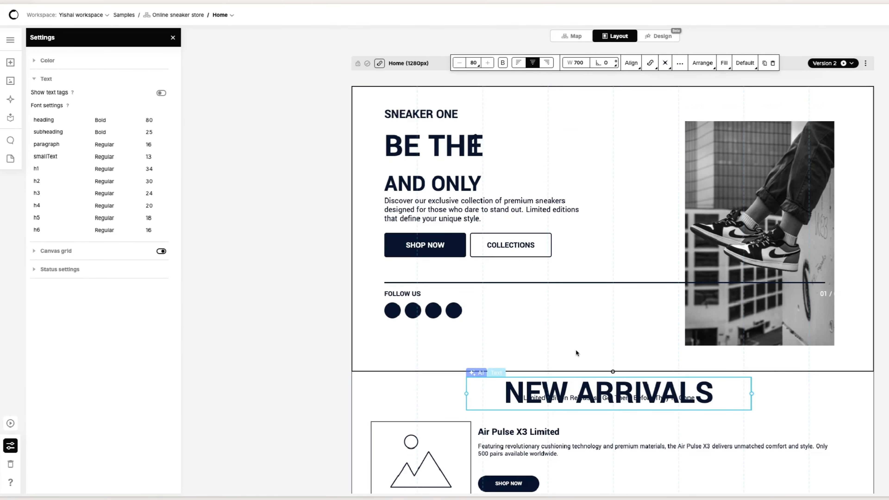
key("ctrl+z")
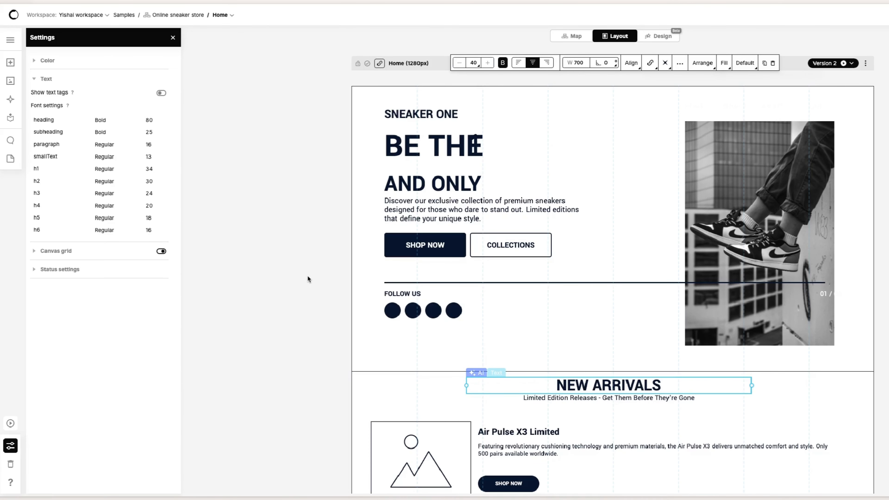
left_click(284, 280)
Toggle the canvas grid off and on, and set its number of columns to 2
left_click(66, 101)
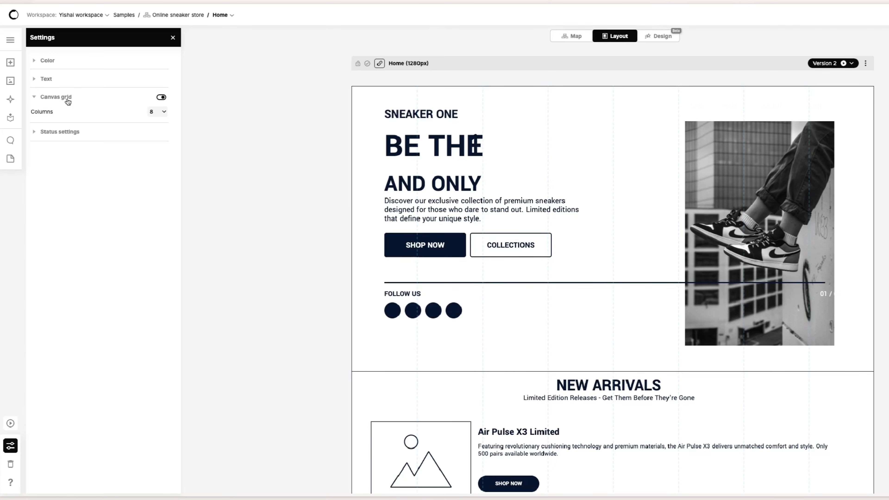
left_click(161, 98)
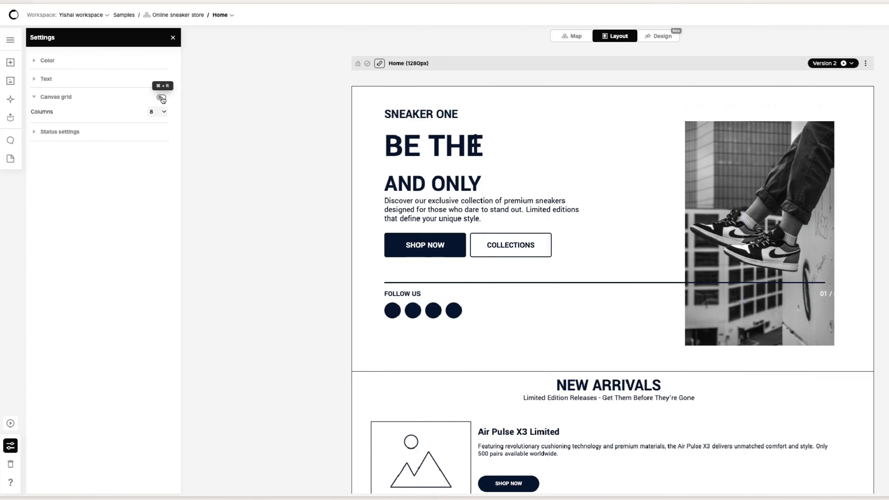
left_click(161, 99)
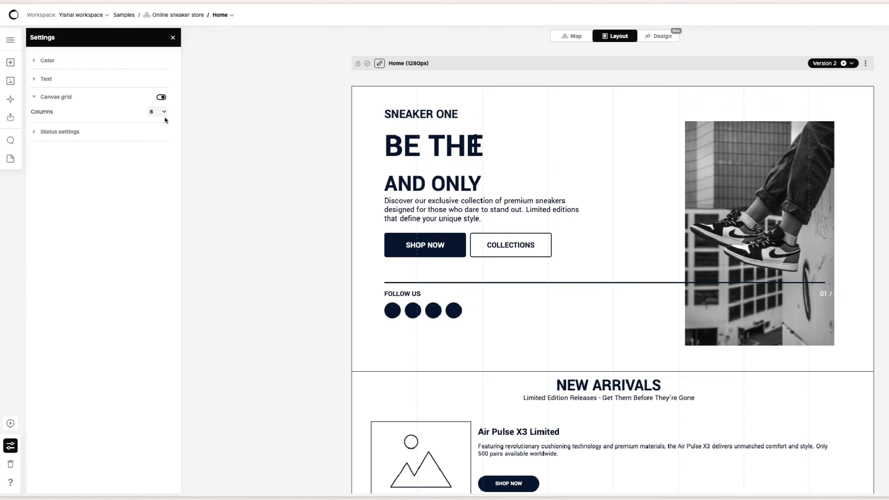
left_click(151, 113)
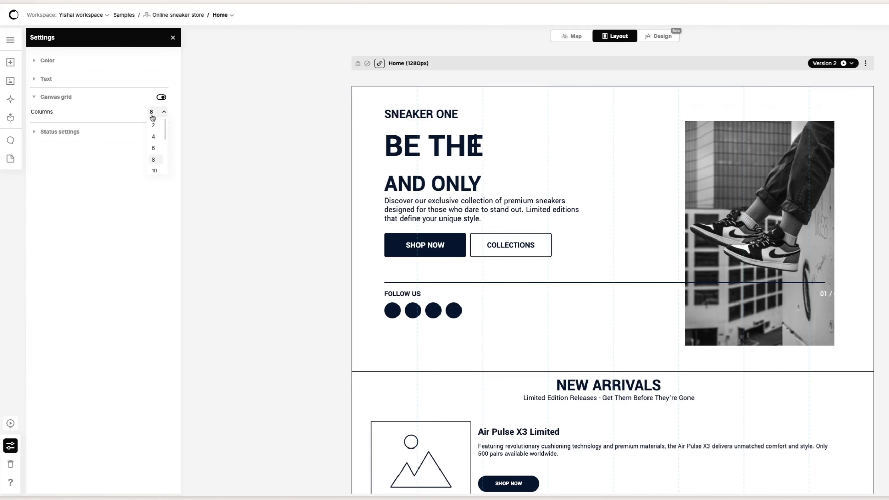
left_click(215, 123)
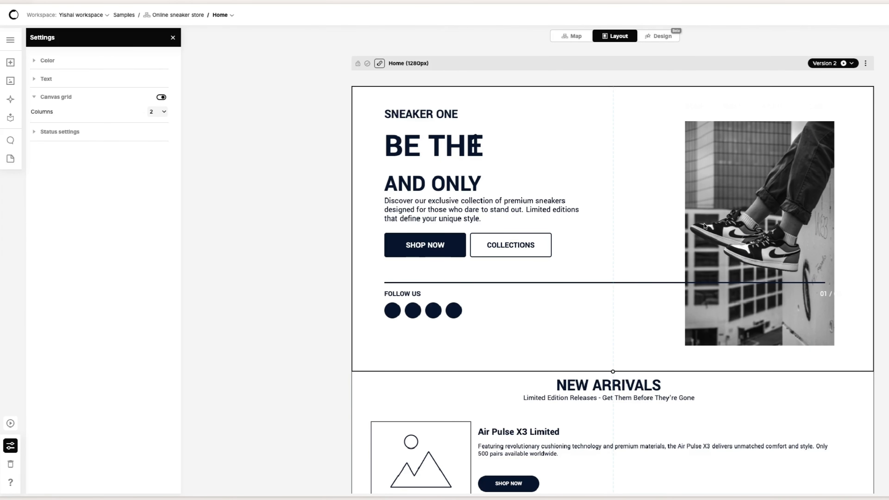
Switch from the layout to the site map and open the project's status settings beside the Home page card
left_click(60, 131)
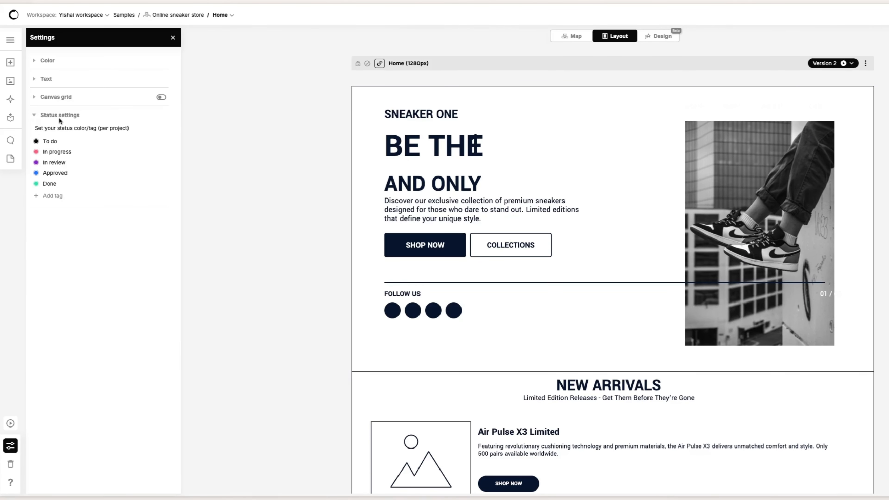
left_click(574, 36)
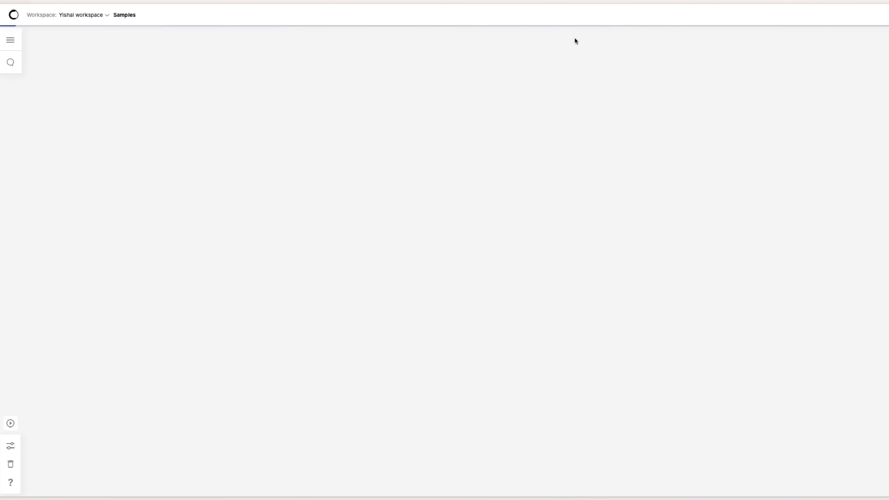
left_click(10, 446)
left_click(37, 115)
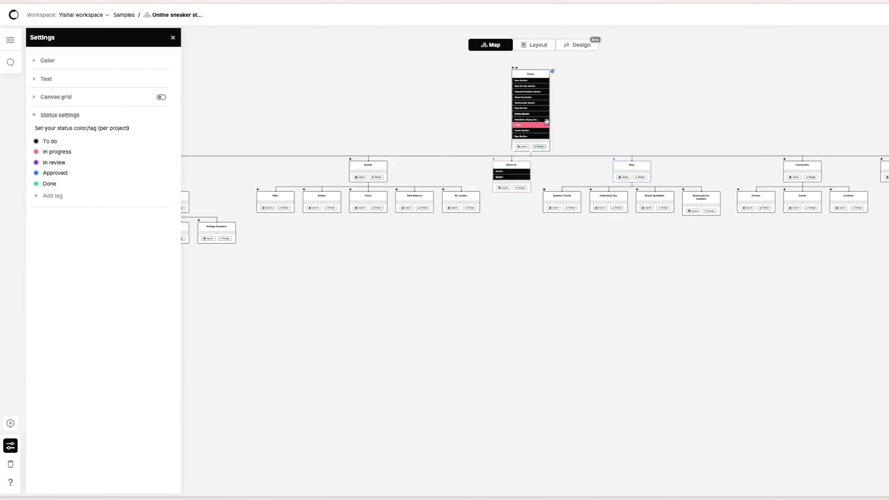
scroll(550, 119, "up", 5)
left_click_drag(552, 118, 607, 240)
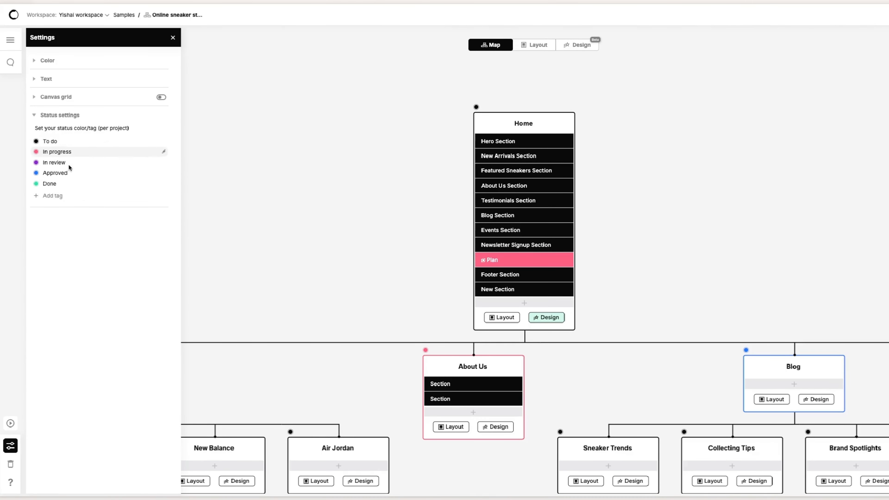
Add a project status tag named In Review and give it the yellow color
left_click(61, 197)
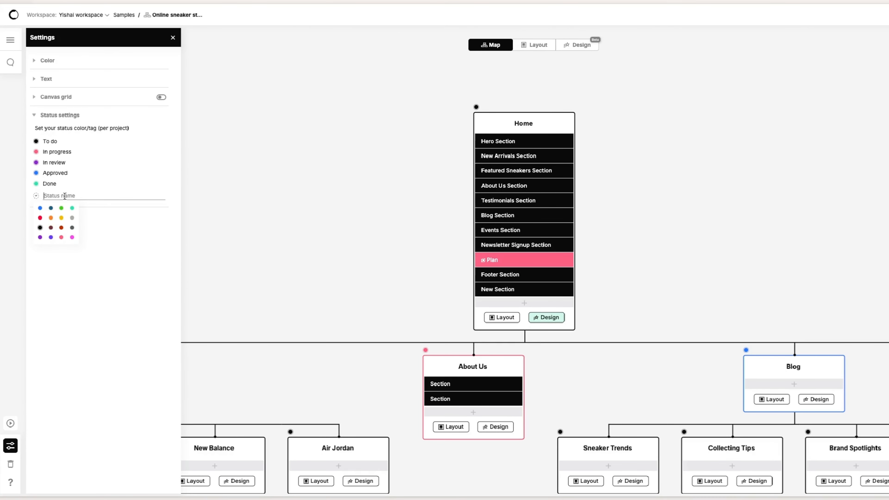
type("R")
key("Return")
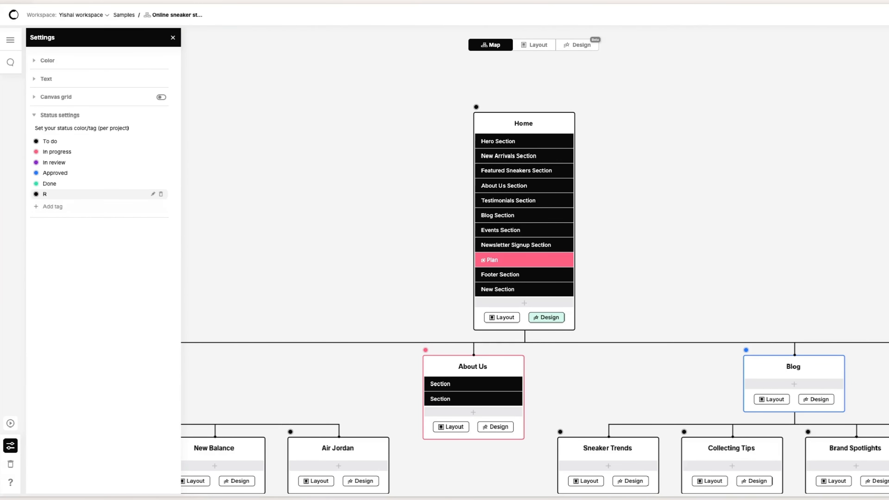
left_click(152, 193)
type("In Review")
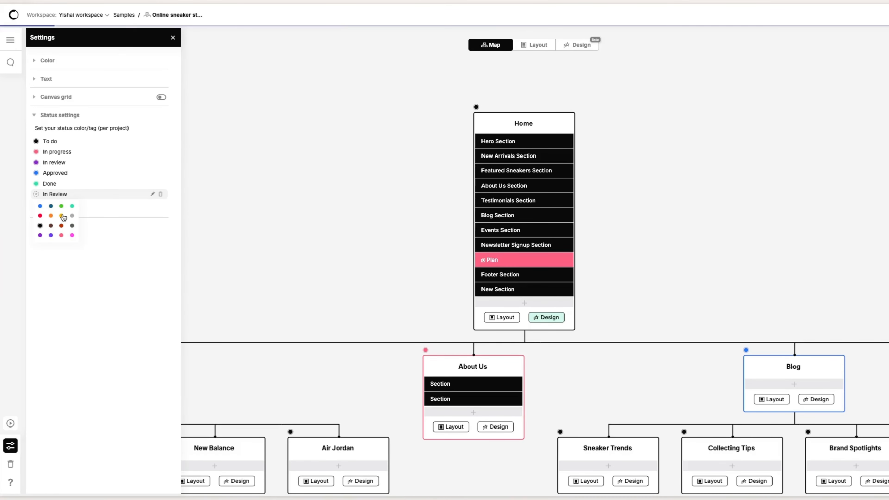
left_click(64, 218)
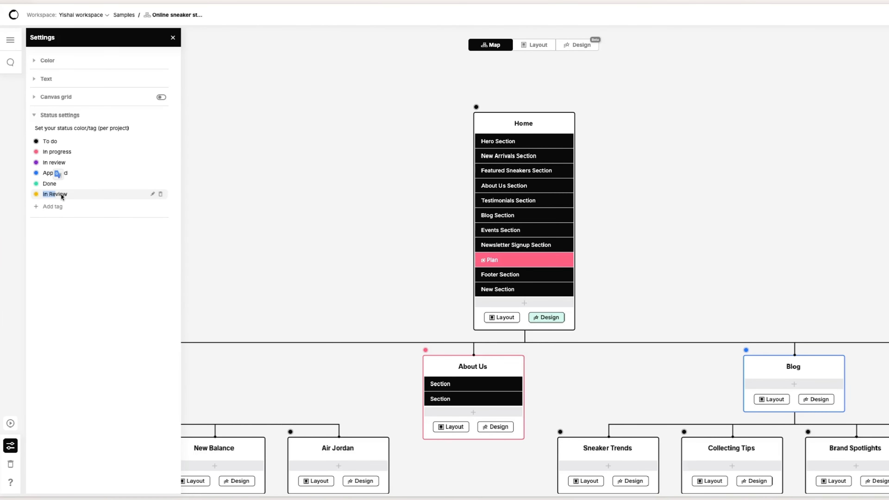
left_click(62, 196)
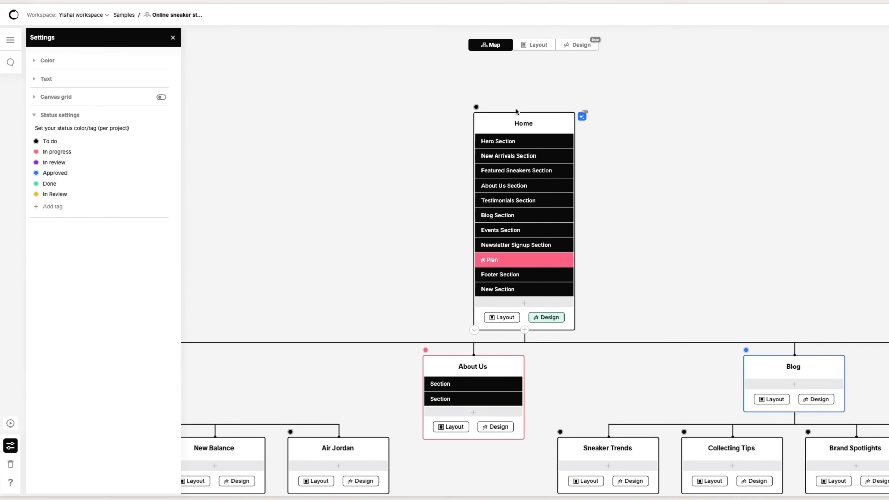
Assign the yellow In Review status to the Events Section of the Home page
left_click(543, 231)
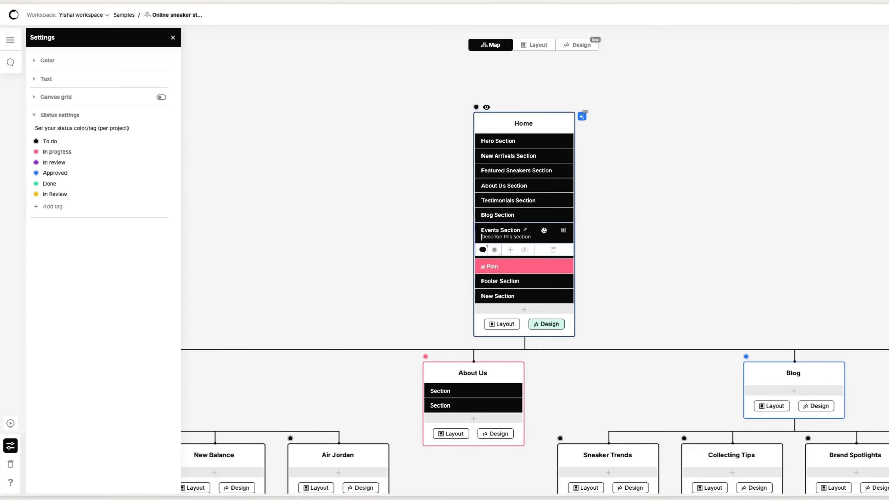
left_click(497, 252)
left_click(518, 321)
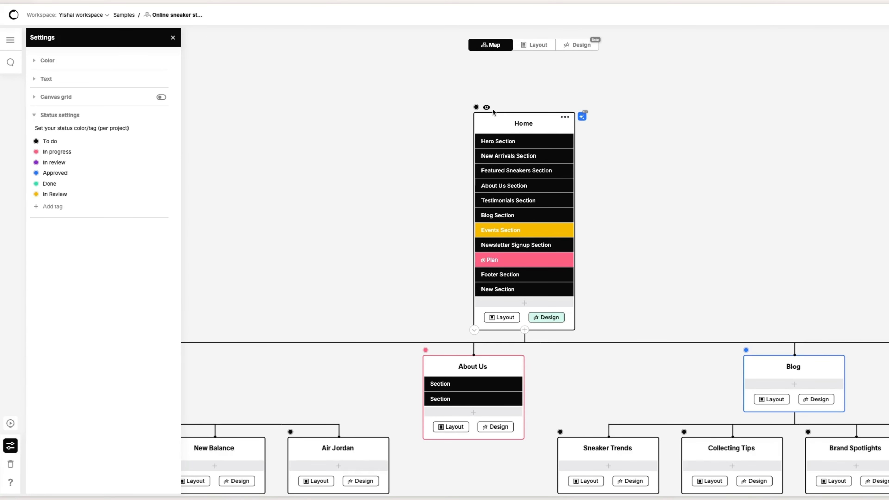
Set the status of the whole Home page to Approved
left_click(476, 108)
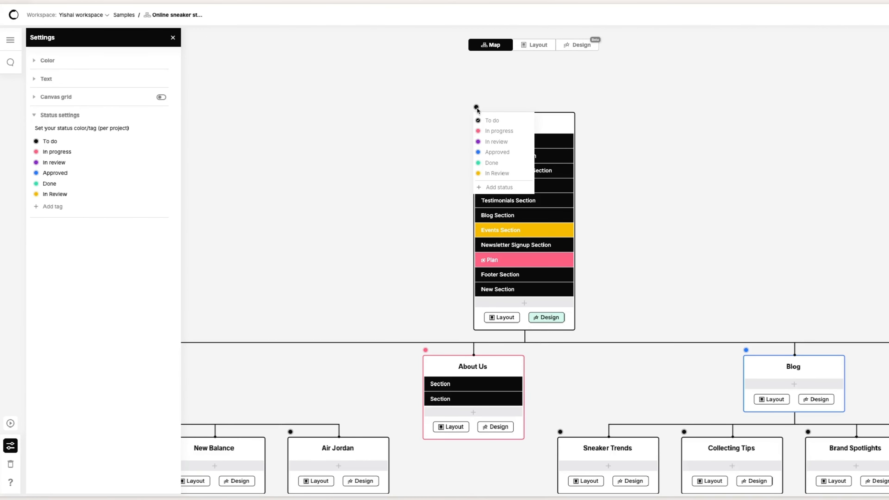
left_click(503, 156)
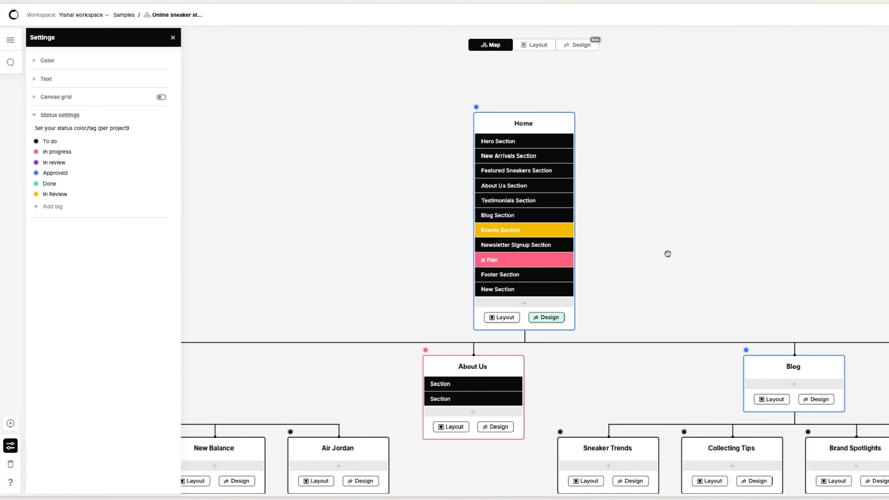
left_click_drag(713, 246, 730, 251)
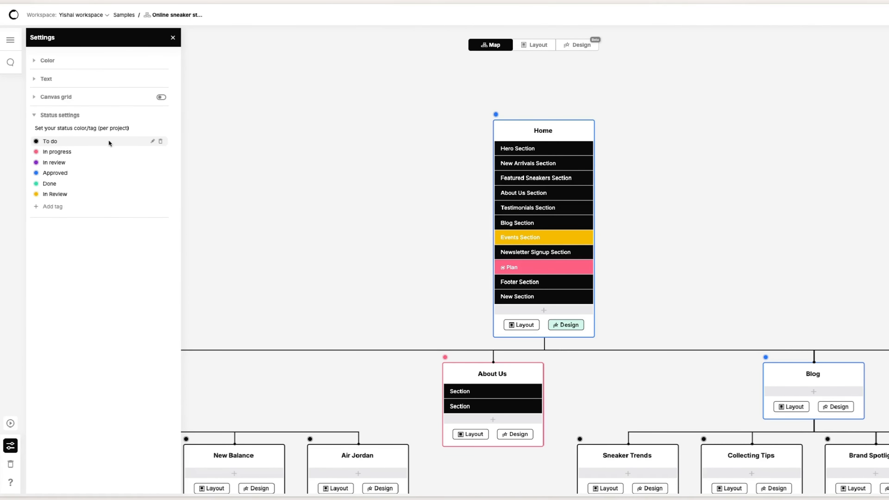
Rename the To do and In progress status tags with the first names of two team members
left_click(153, 142)
type("Amy")
key("Return")
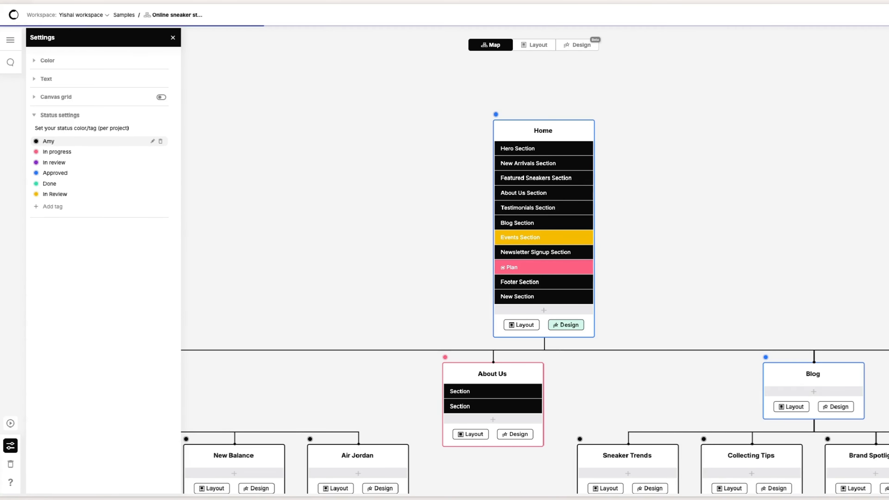
left_click(154, 152)
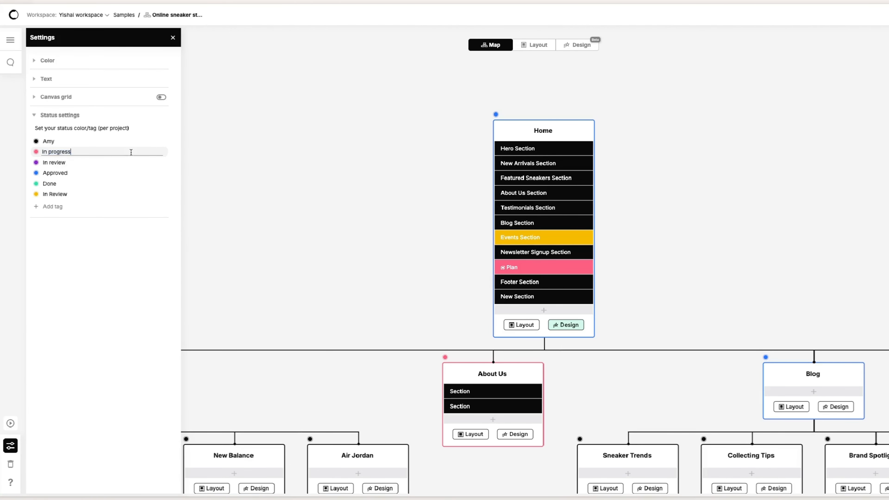
type("Mark")
key("Return")
Assign the pink team-member status tag to the About Us Section of the Home page
left_click(558, 193)
left_click(516, 212)
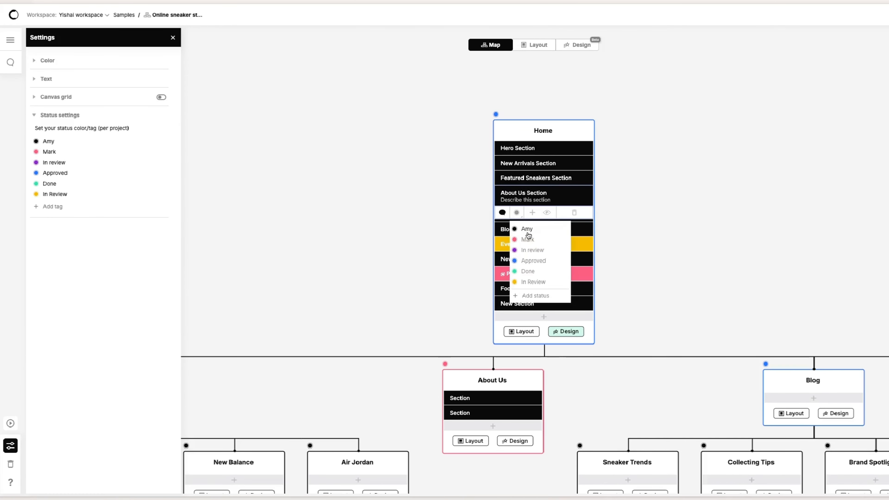
left_click(530, 238)
left_click(659, 239)
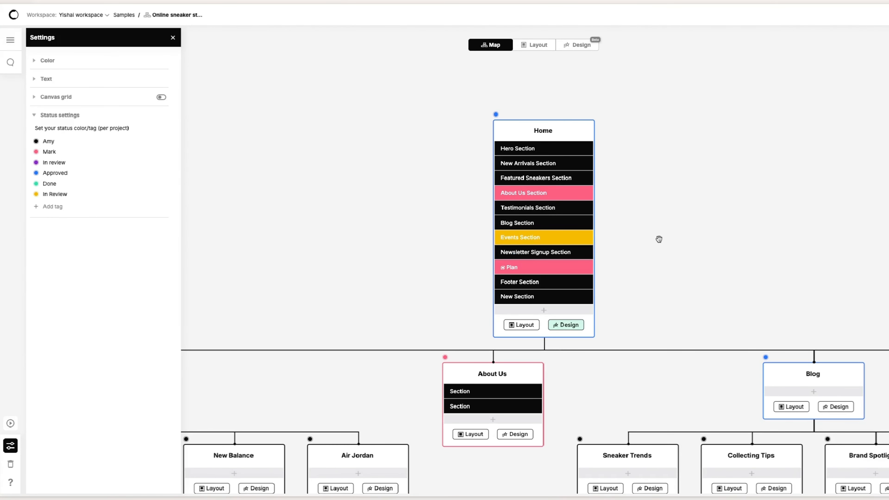